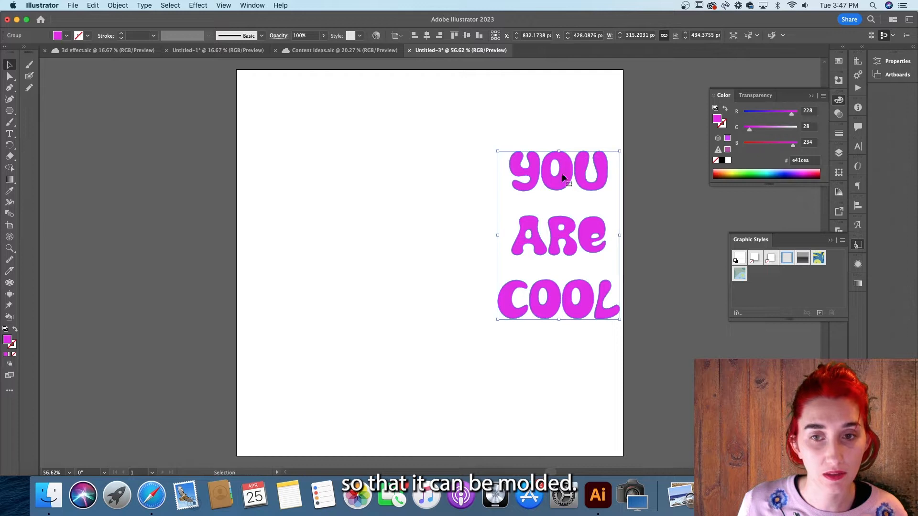
- Draw a circle about 440 px wide with the Ellipse tool to the left of the text
{"action": "left_click", "coordinate": [119, 197]}
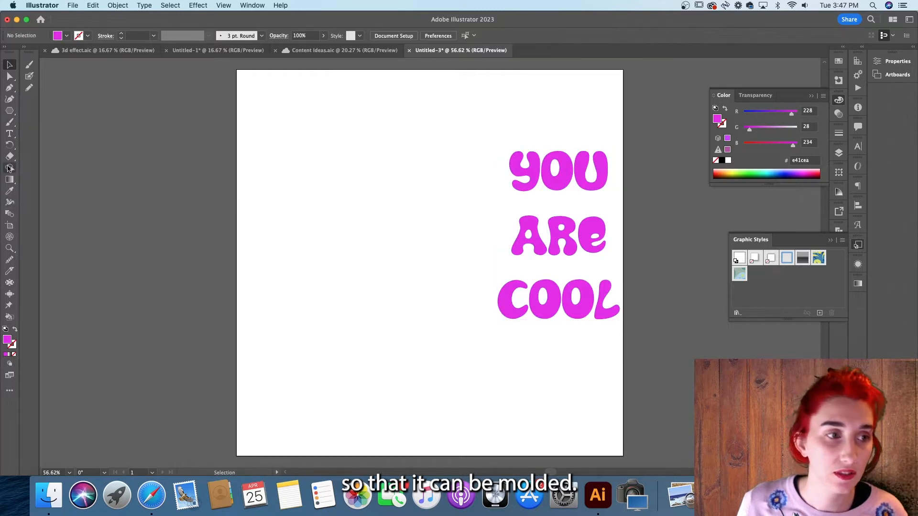
{"action": "left_click", "coordinate": [9, 111]}
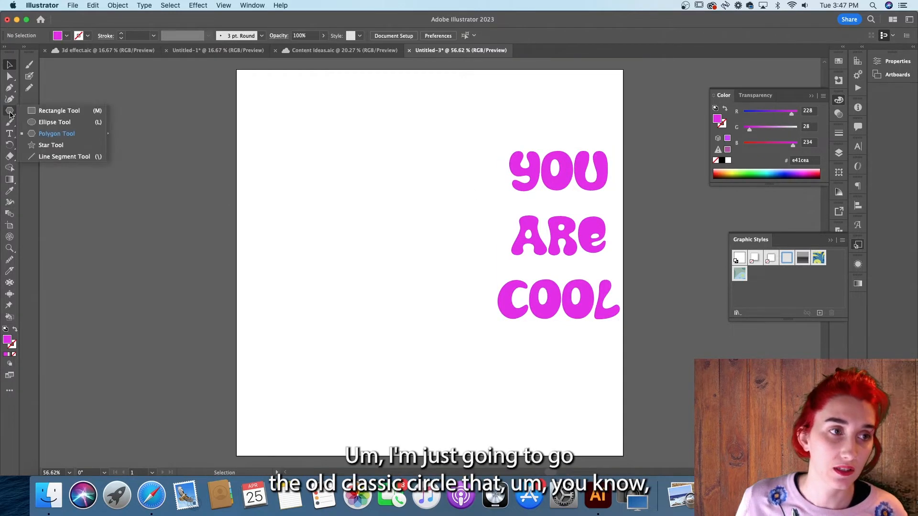
{"action": "left_click", "coordinate": [51, 122]}
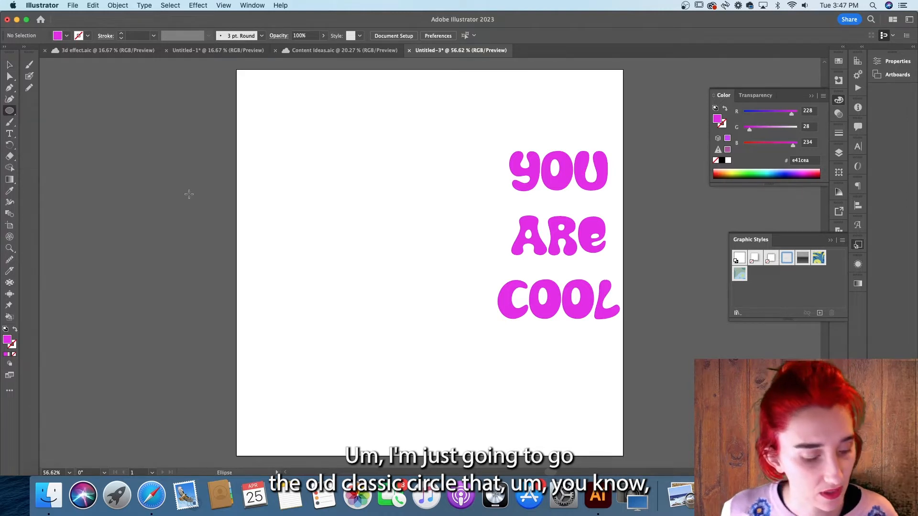
{"action": "left_click_drag", "start_coordinate": [336, 195], "coordinate": [421, 279]}
- Move the circle and enlarge it to about 574 px
{"action": "left_click", "coordinate": [9, 65]}
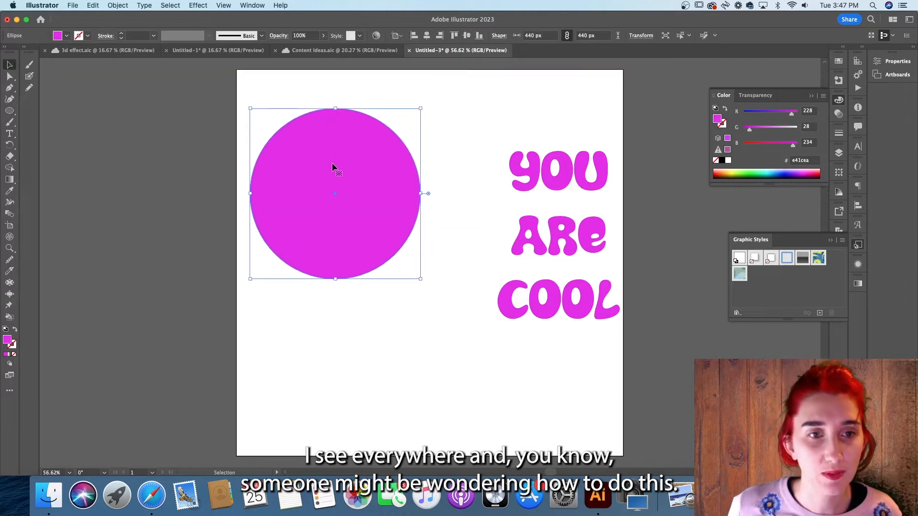
{"action": "left_click_drag", "start_coordinate": [348, 151], "coordinate": [383, 196]}
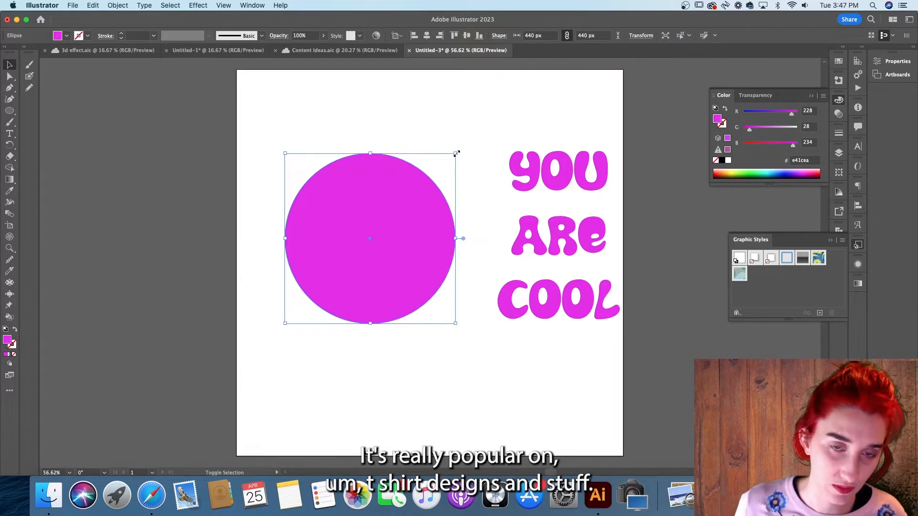
{"action": "left_click_drag", "start_coordinate": [490, 133], "coordinate": [515, 105]}
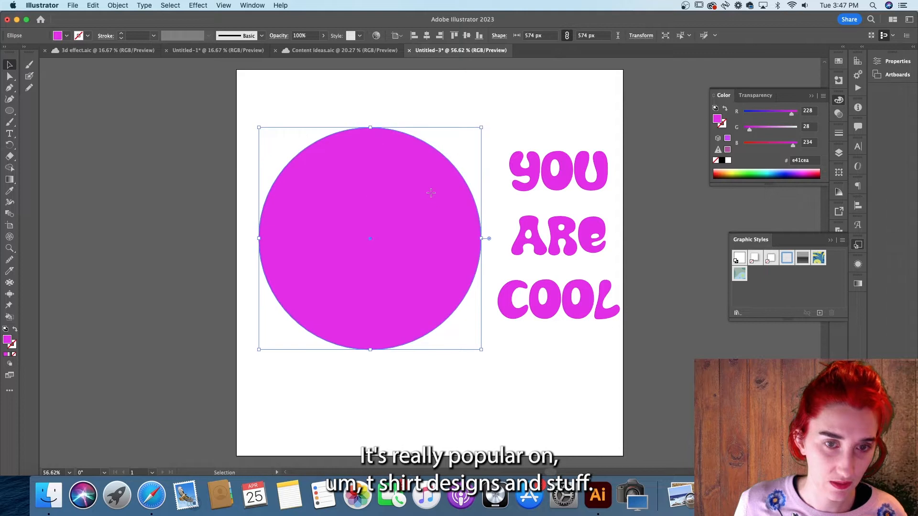
- Set the circle's fill colour to 1e191e
{"action": "double_click", "coordinate": [8, 340]}
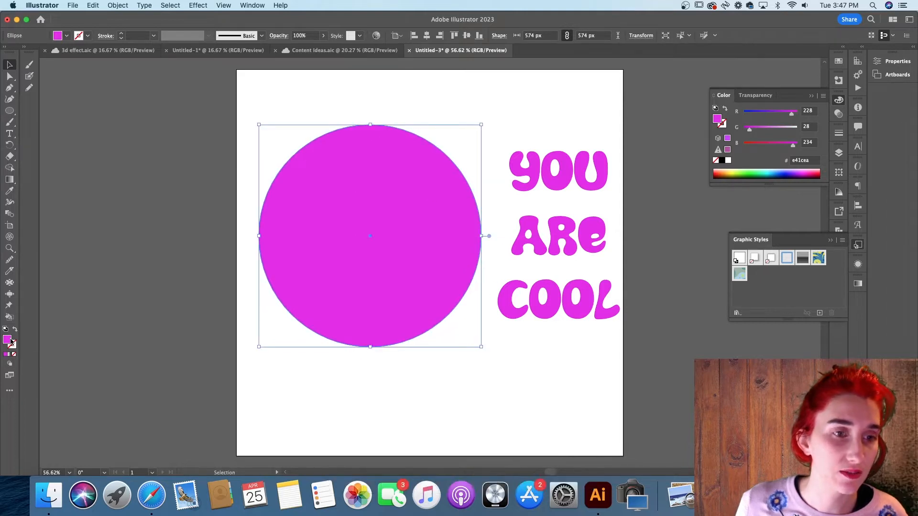
{"action": "type", "text": "1e191e"}
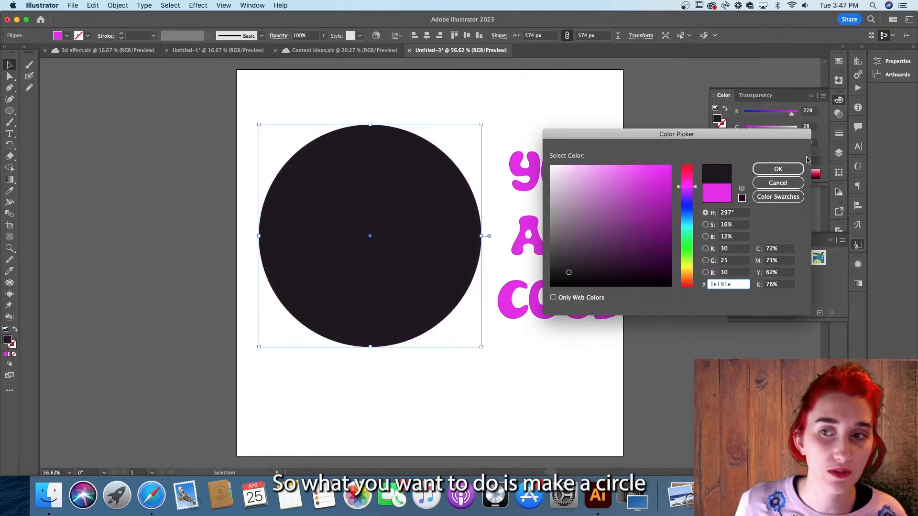
{"action": "left_click", "coordinate": [777, 168]}
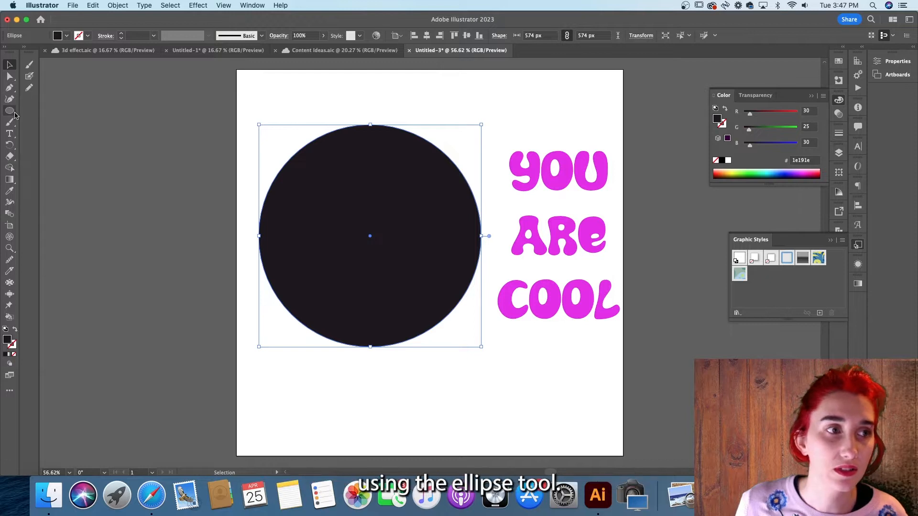
- Shrink the circle to about 532 px and shift the text group slightly to line them up
{"action": "left_click_drag", "start_coordinate": [386, 237], "coordinate": [393, 232]}
{"action": "left_click_drag", "start_coordinate": [488, 115], "coordinate": [479, 123]}
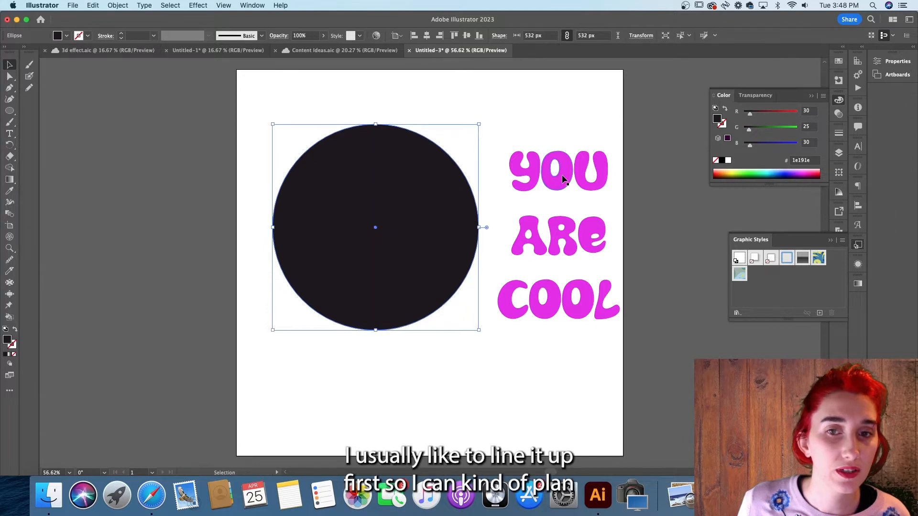
{"action": "mouse_move", "coordinate": [559, 174]}
{"action": "left_mouse_down"}
{"action": "mouse_move", "coordinate": [415, 163]}
{"action": "mouse_move", "coordinate": [406, 153]}
{"action": "mouse_move", "coordinate": [544, 153]}
{"action": "mouse_move", "coordinate": [548, 165]}
{"action": "mouse_move", "coordinate": [566, 167]}
{"action": "left_mouse_up"}
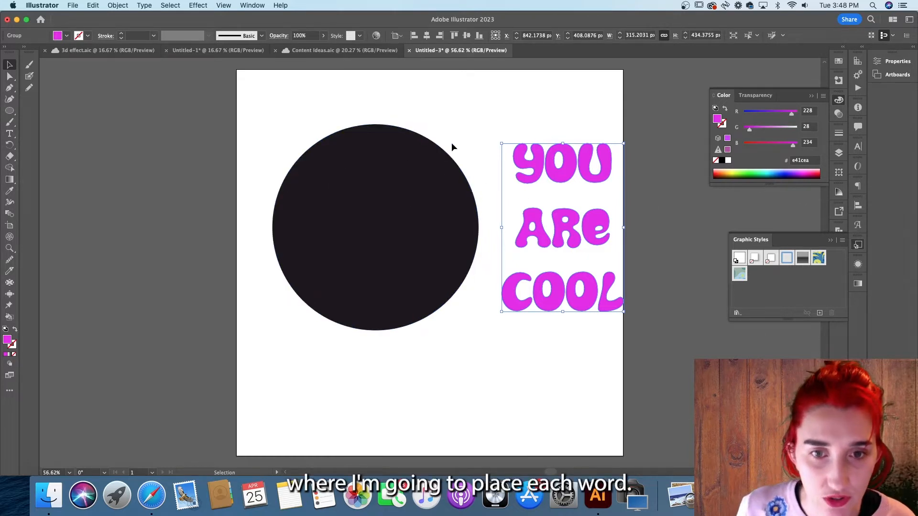
- Select the circle and switch to the Knife tool
{"action": "left_click", "coordinate": [409, 215]}
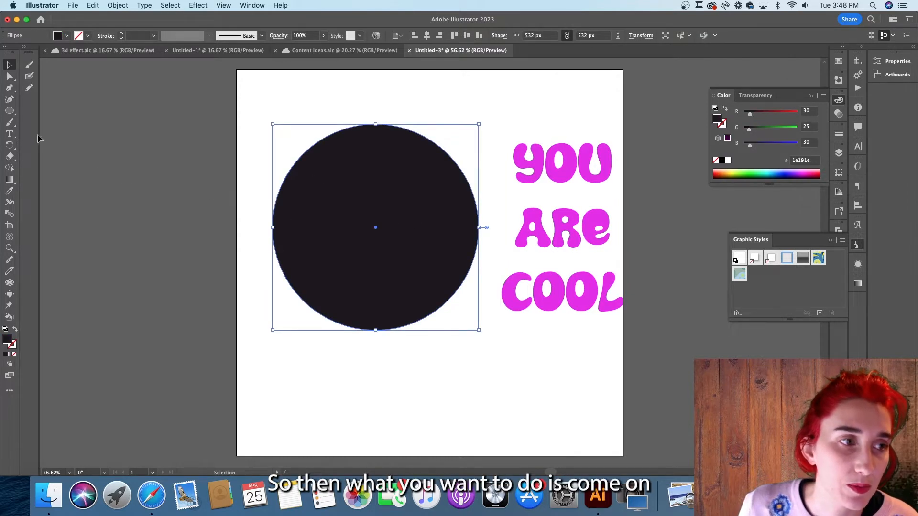
{"action": "left_click", "coordinate": [9, 159]}
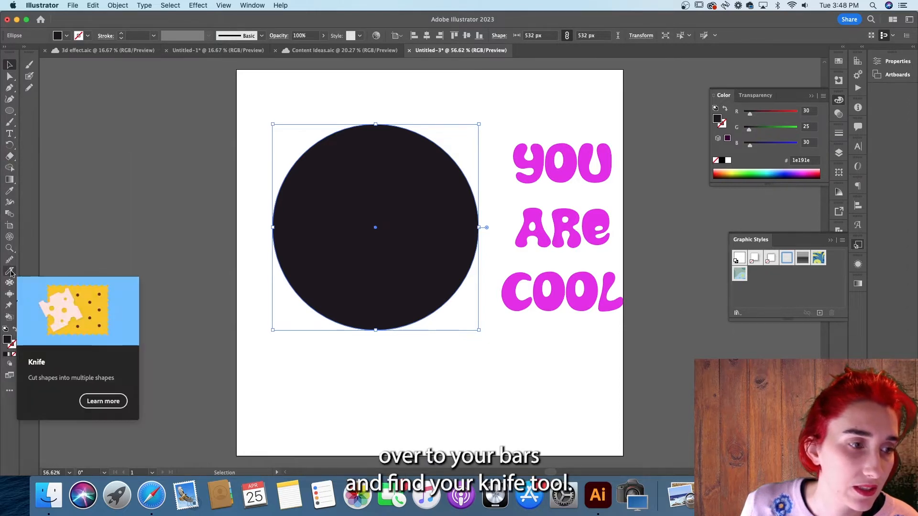
{"action": "left_click", "coordinate": [10, 272]}
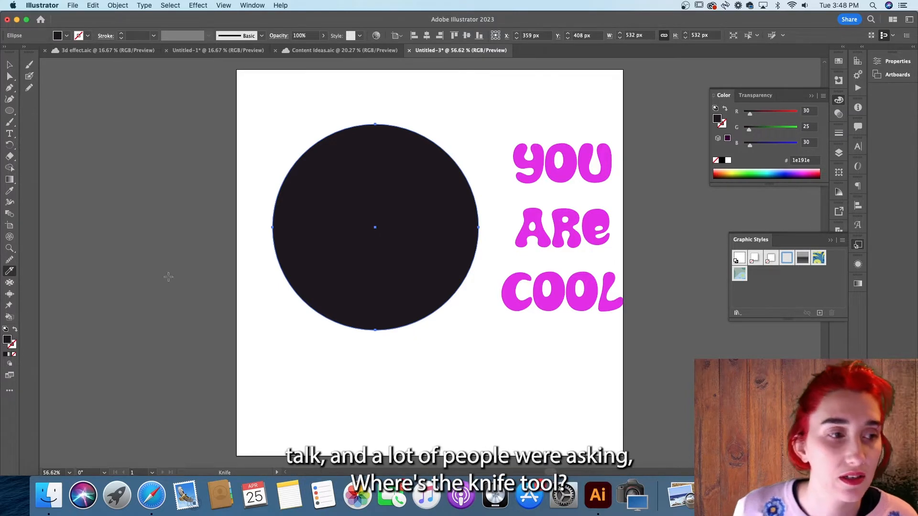
- Look up the Knife tool in the full tools list and by searching Discover for KNIFE
{"action": "left_click", "coordinate": [10, 392]}
{"action": "left_click", "coordinate": [7, 393]}
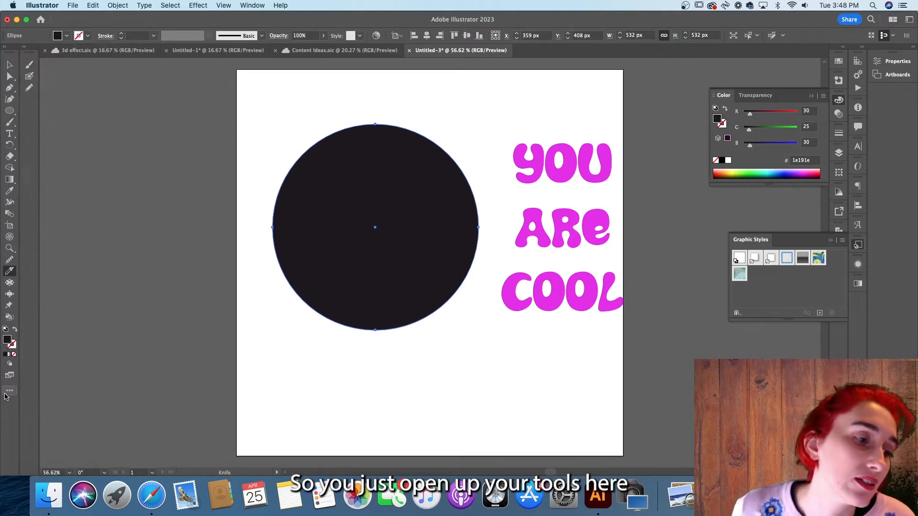
{"action": "left_click", "coordinate": [11, 393]}
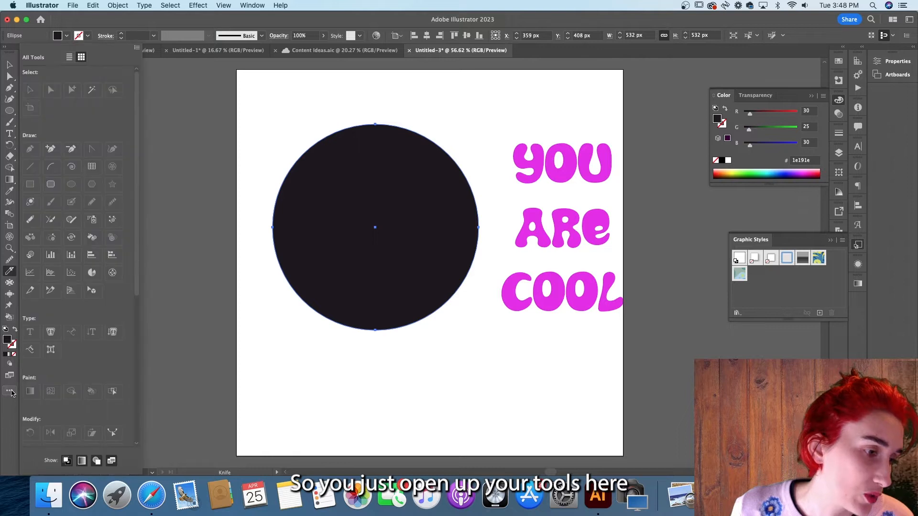
{"action": "left_click_drag", "start_coordinate": [135, 110], "coordinate": [158, 225]}
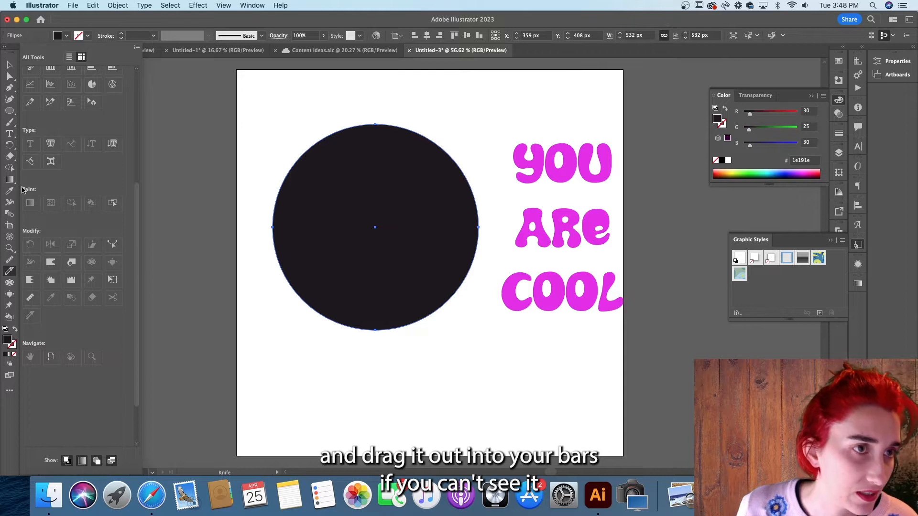
{"action": "left_click", "coordinate": [6, 417]}
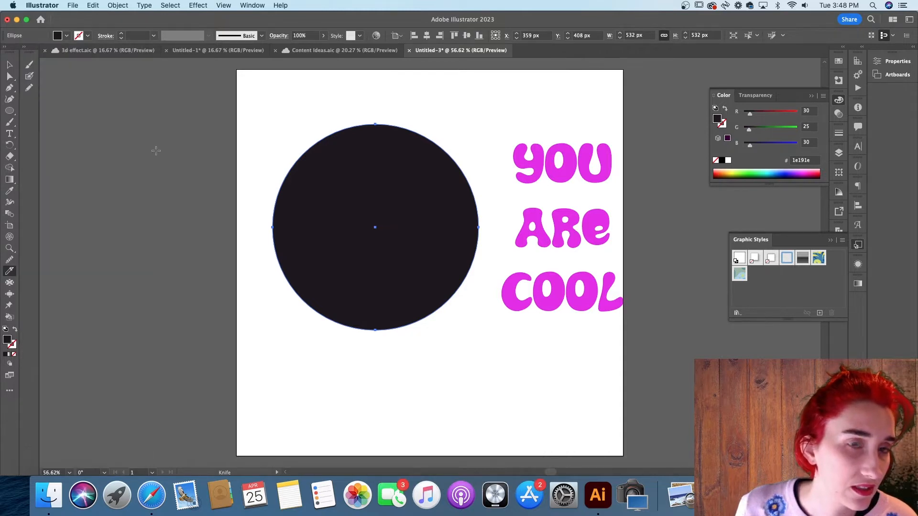
{"action": "left_click", "coordinate": [871, 19]}
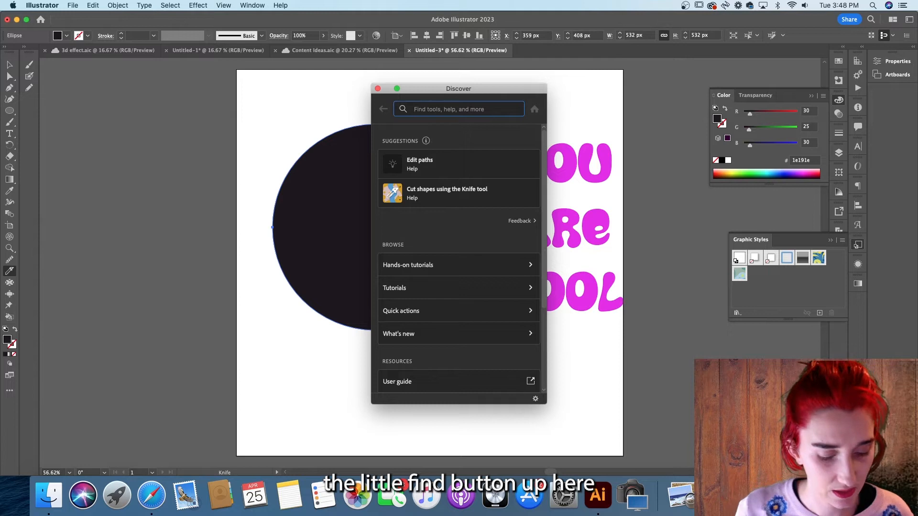
{"action": "type", "text": "KNIFE"}
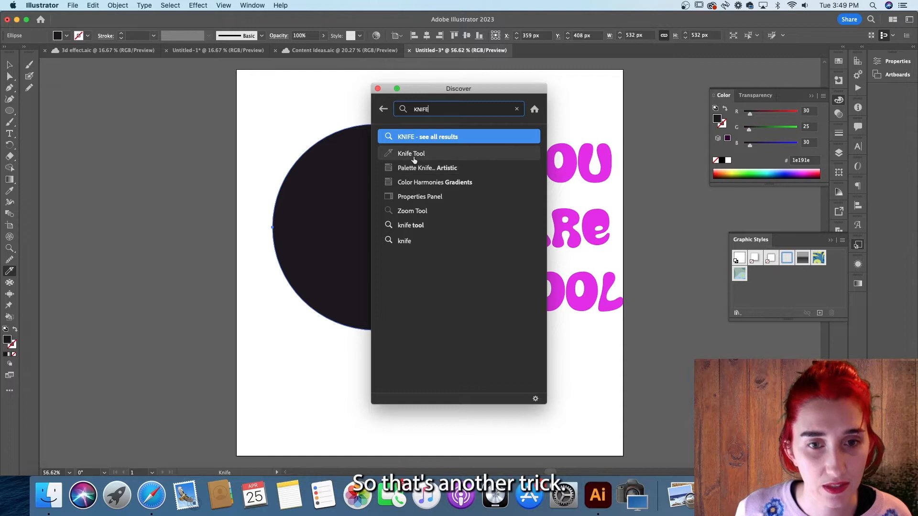
{"action": "left_click", "coordinate": [378, 88]}
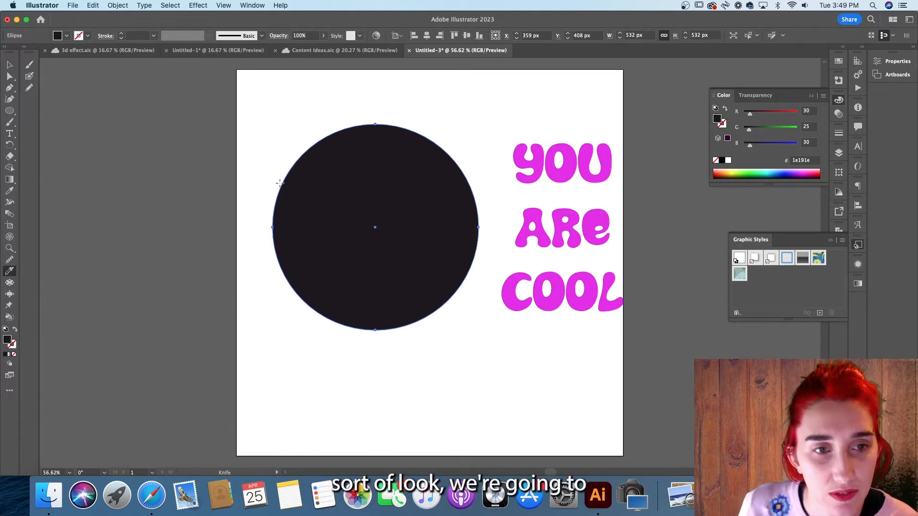
- Cut the circle with two wavy horizontal knife strokes across its upper and lower parts, then deselect
{"action": "mouse_move", "coordinate": [279, 182]}
{"action": "left_mouse_down"}
{"action": "mouse_move", "coordinate": [315, 190]}
{"action": "mouse_move", "coordinate": [393, 175]}
{"action": "mouse_move", "coordinate": [501, 189]}
{"action": "left_mouse_up"}
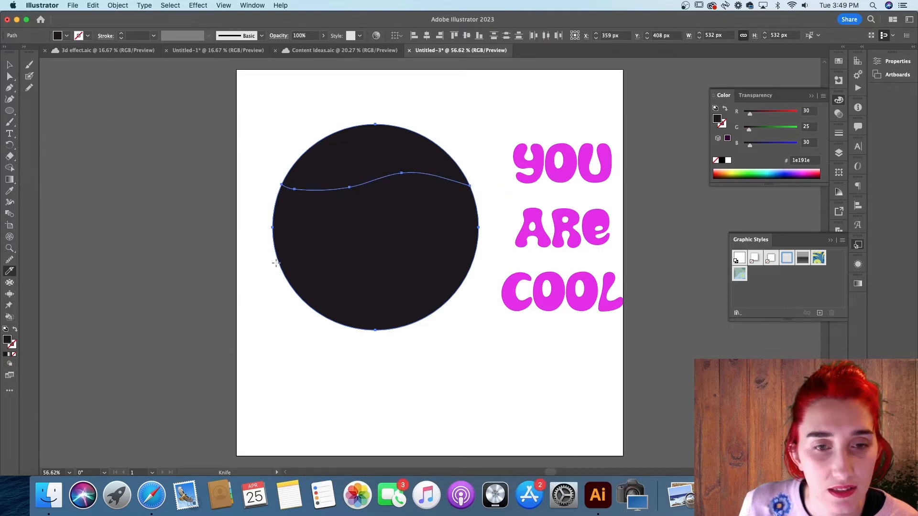
{"action": "mouse_move", "coordinate": [276, 262]}
{"action": "left_mouse_down"}
{"action": "mouse_move", "coordinate": [318, 273]}
{"action": "mouse_move", "coordinate": [380, 259]}
{"action": "mouse_move", "coordinate": [432, 273]}
{"action": "mouse_move", "coordinate": [499, 263]}
{"action": "left_mouse_up"}
{"action": "left_click", "coordinate": [10, 75]}
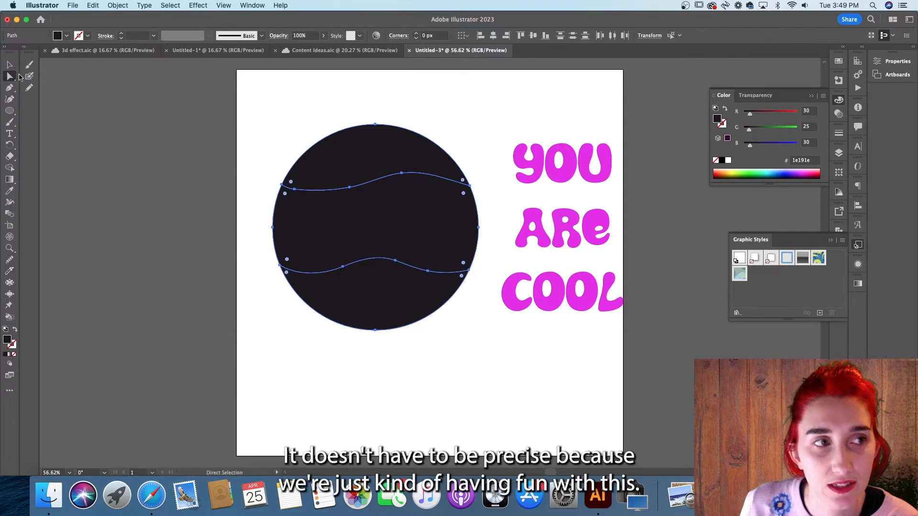
{"action": "left_click", "coordinate": [10, 66]}
{"action": "left_click", "coordinate": [248, 120]}
- Select each slice of the circle in turn to check it is a separate piece
{"action": "left_click", "coordinate": [393, 163]}
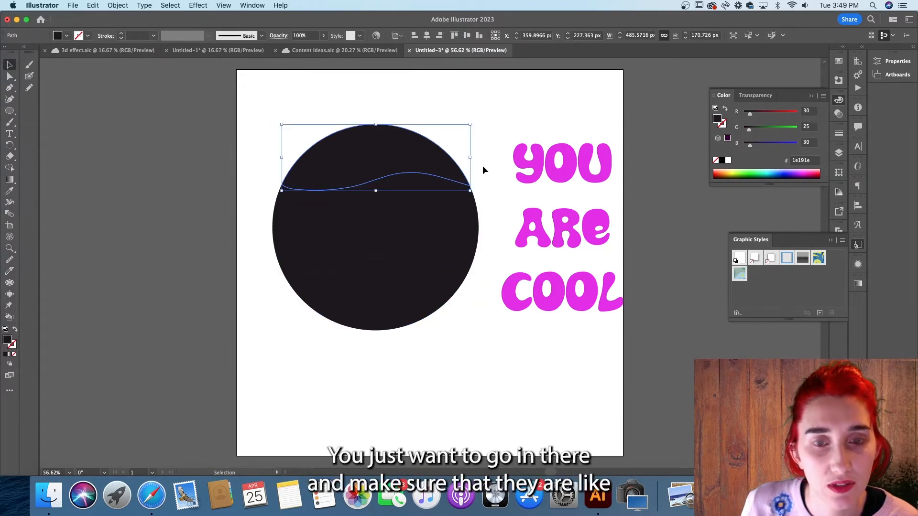
{"action": "left_click", "coordinate": [482, 166]}
{"action": "left_click", "coordinate": [411, 158]}
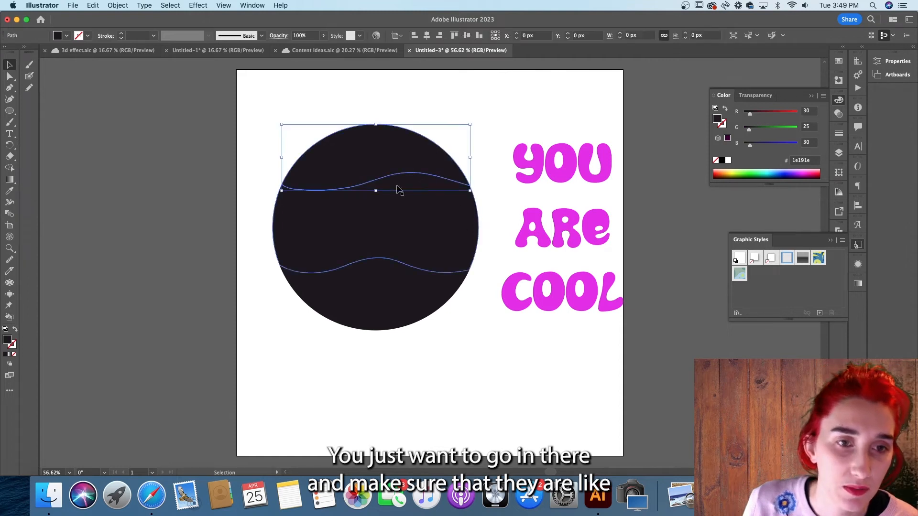
{"action": "left_click", "coordinate": [397, 225]}
{"action": "left_click", "coordinate": [381, 291]}
{"action": "left_click", "coordinate": [414, 219]}
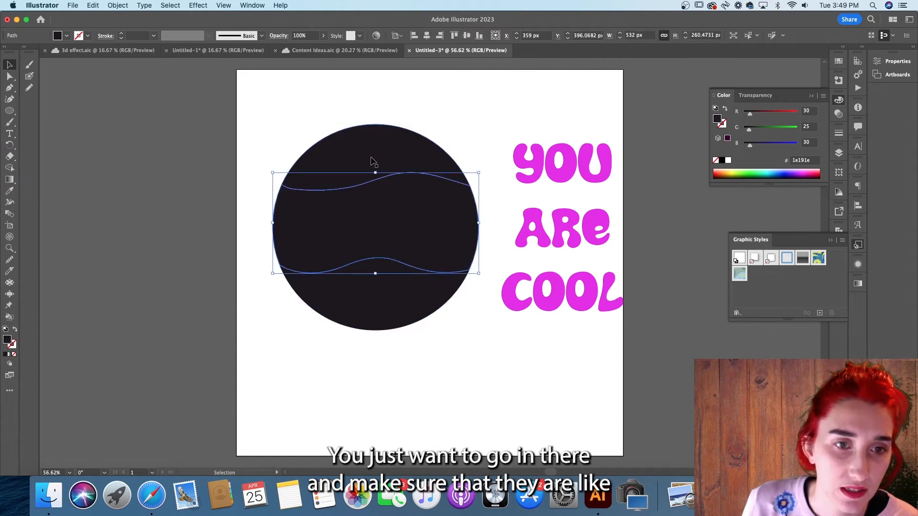
{"action": "left_click", "coordinate": [373, 160]}
{"action": "left_click", "coordinate": [445, 105]}
{"action": "left_click", "coordinate": [390, 163]}
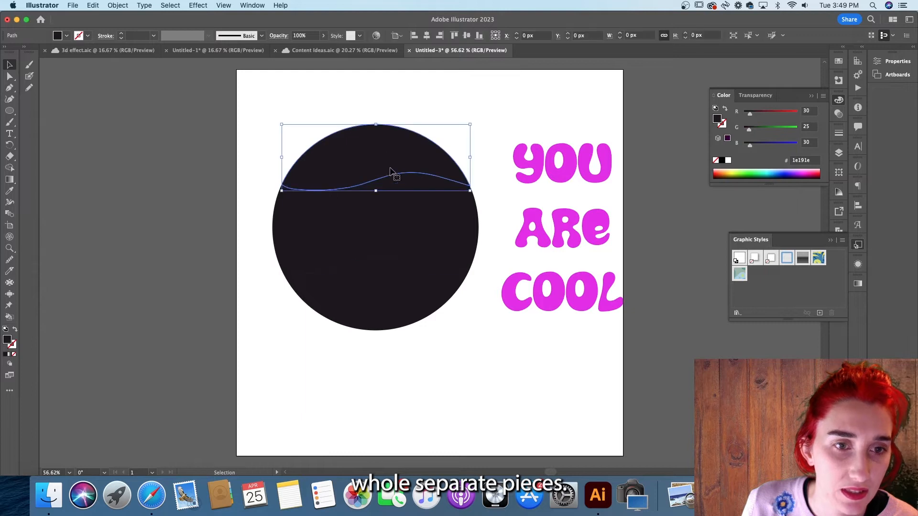
{"action": "left_click", "coordinate": [397, 225]}
{"action": "left_click", "coordinate": [410, 297]}
{"action": "left_click", "coordinate": [398, 173]}
{"action": "left_click", "coordinate": [397, 168]}
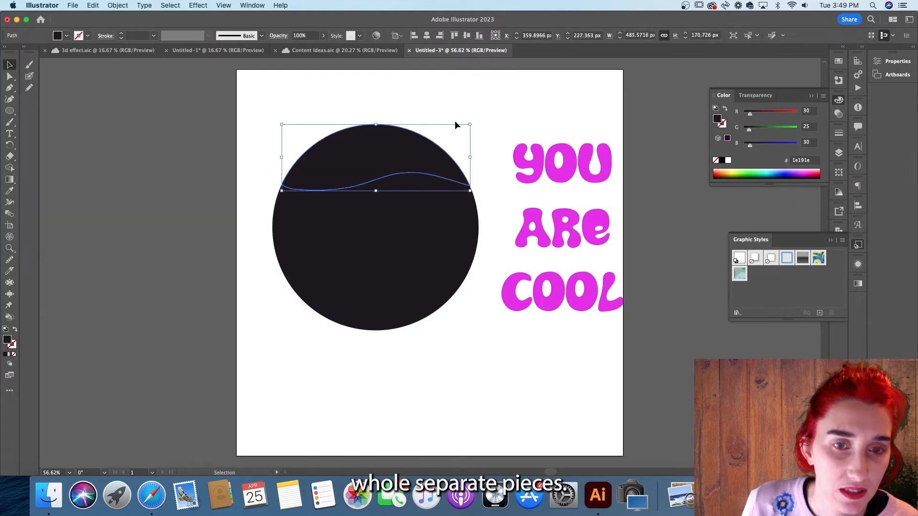
{"action": "left_click", "coordinate": [458, 120]}
{"action": "left_click", "coordinate": [537, 179]}
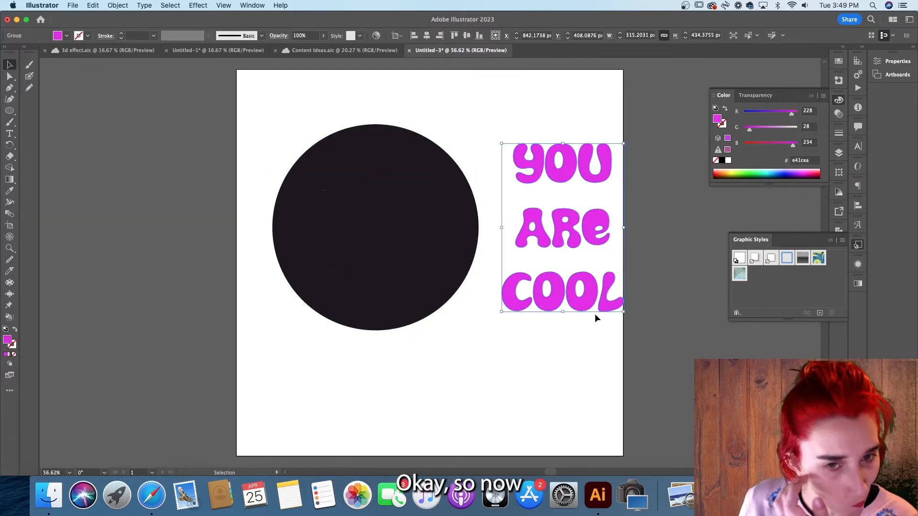
- Move the YOU ARE COOL text group onto the circle and send it to the back
{"action": "left_click_drag", "start_coordinate": [599, 305], "coordinate": [623, 304]}
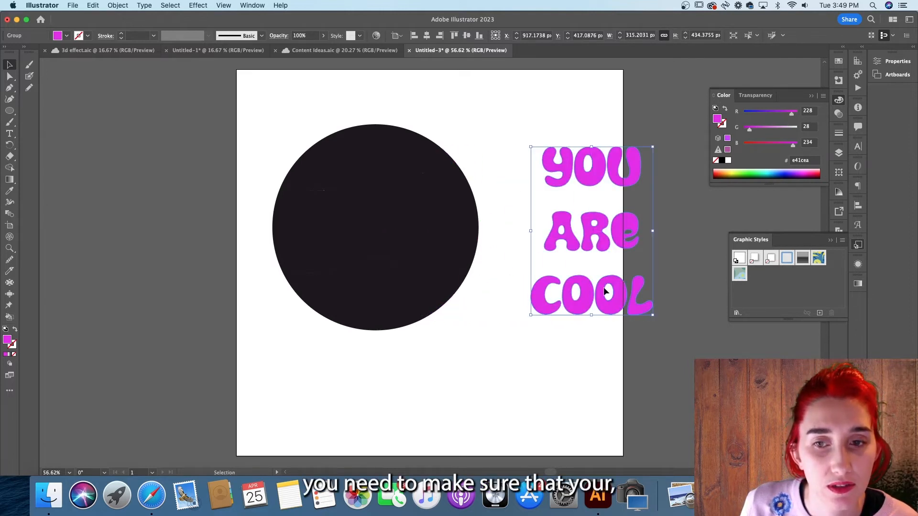
{"action": "left_click_drag", "start_coordinate": [601, 237], "coordinate": [375, 235]}
{"action": "right_click", "coordinate": [549, 242]}
{"action": "left_click", "coordinate": [507, 378]}
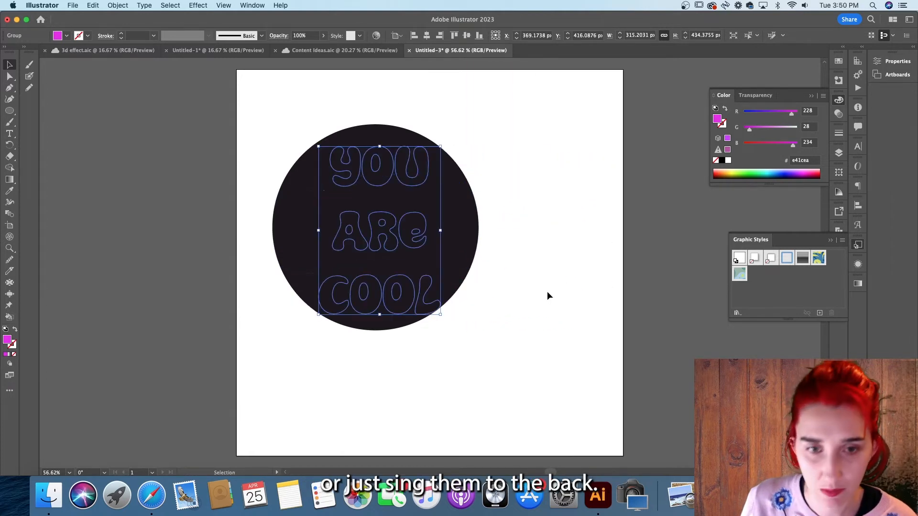
{"action": "left_click", "coordinate": [441, 111]}
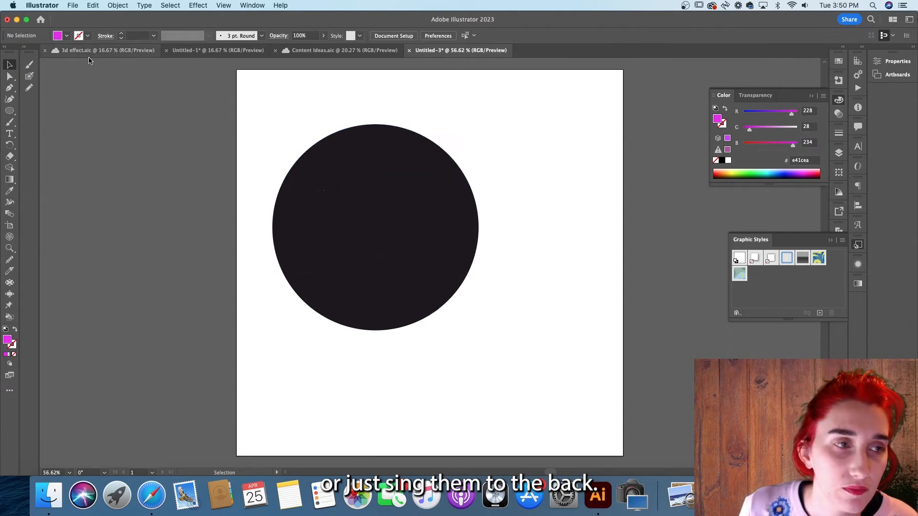
- Select the top slice of the circle together with the word YOU
{"action": "left_click", "coordinate": [9, 76]}
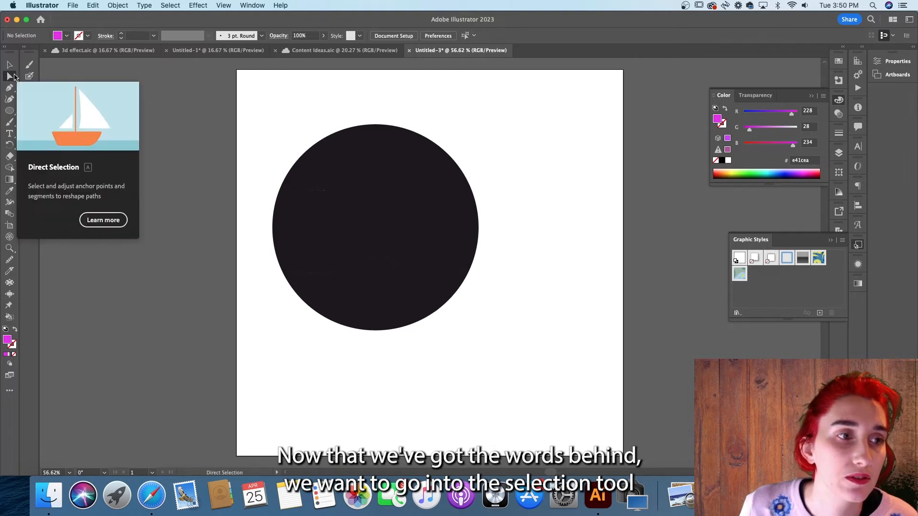
{"action": "left_click_drag", "start_coordinate": [519, 170], "coordinate": [246, 112]}
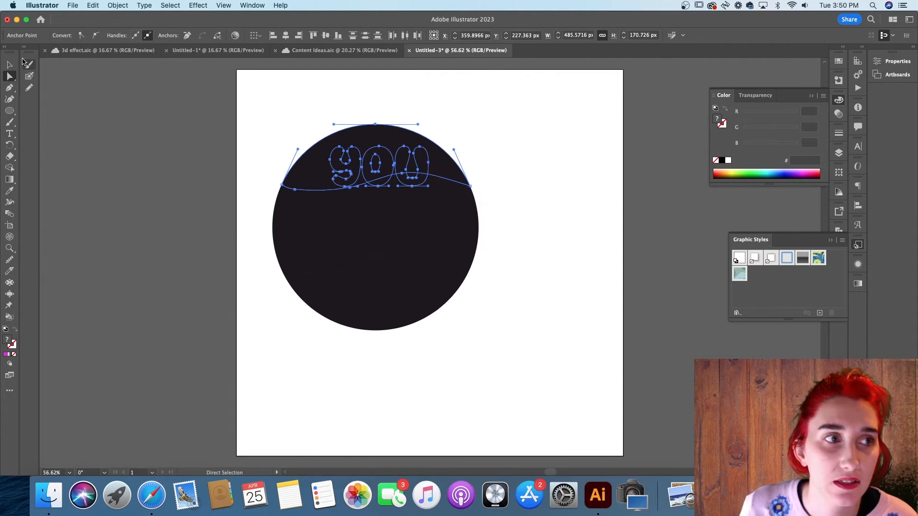
{"action": "left_click", "coordinate": [10, 65]}
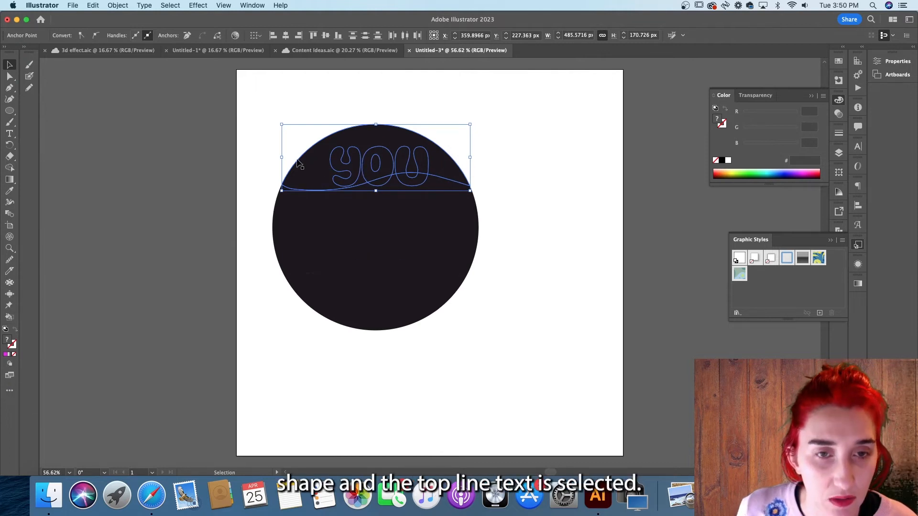
- Fit the word YOU into the top slice of the circle with Envelope Distort, Make with Top Object
{"action": "left_click", "coordinate": [114, 6]}
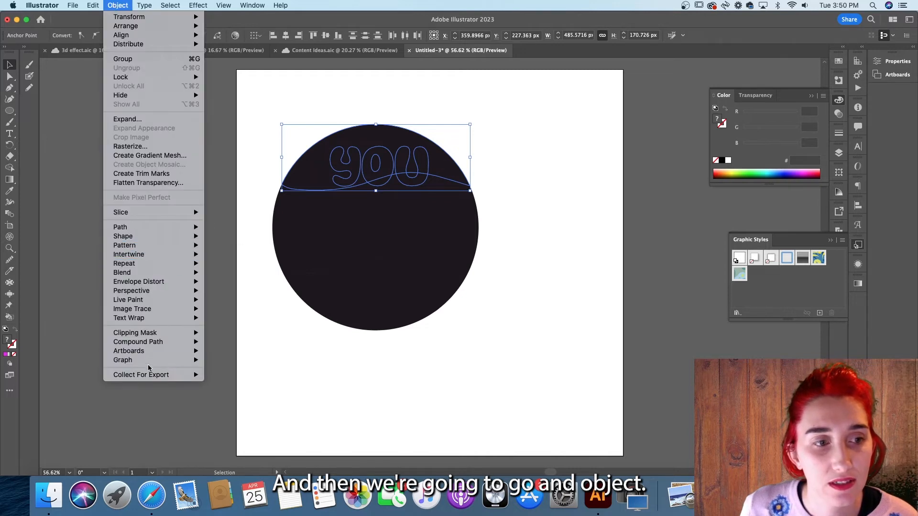
{"action": "mouse_move", "coordinate": [186, 335]}
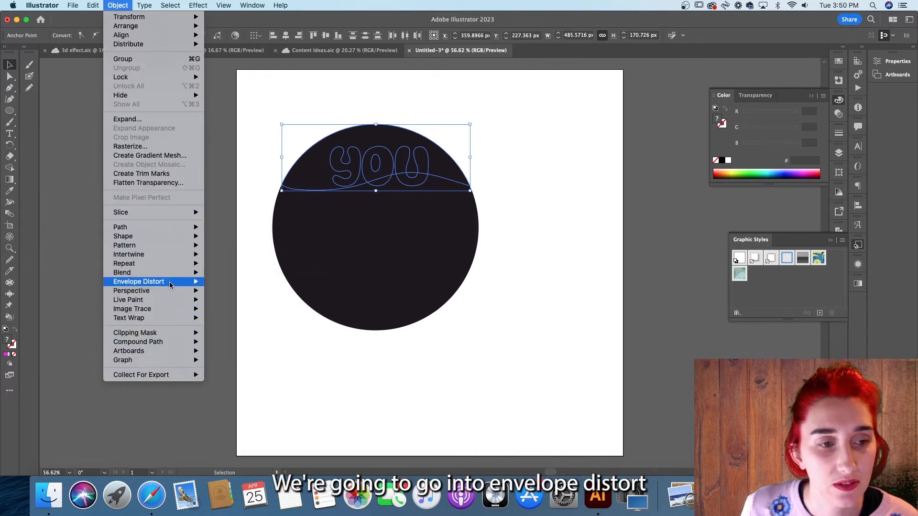
{"action": "mouse_move", "coordinate": [170, 284]}
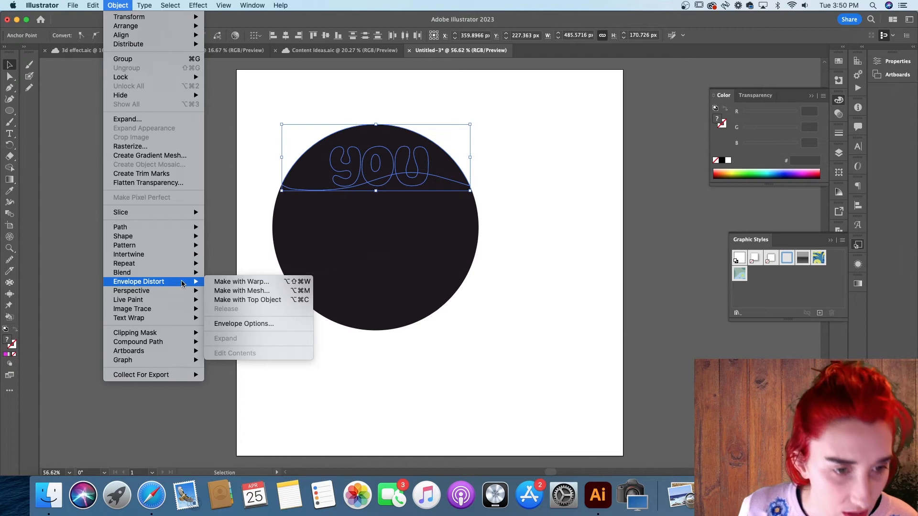
{"action": "left_click", "coordinate": [269, 301]}
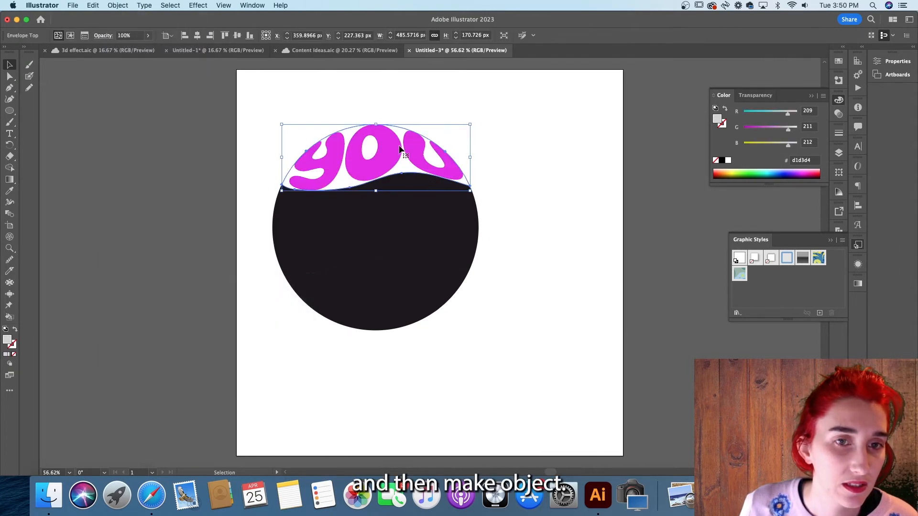
- Select the word ARE with the middle slice and envelope-distort it into that slice with Make with Top Object
{"action": "left_click", "coordinate": [547, 178]}
{"action": "left_click", "coordinate": [10, 76]}
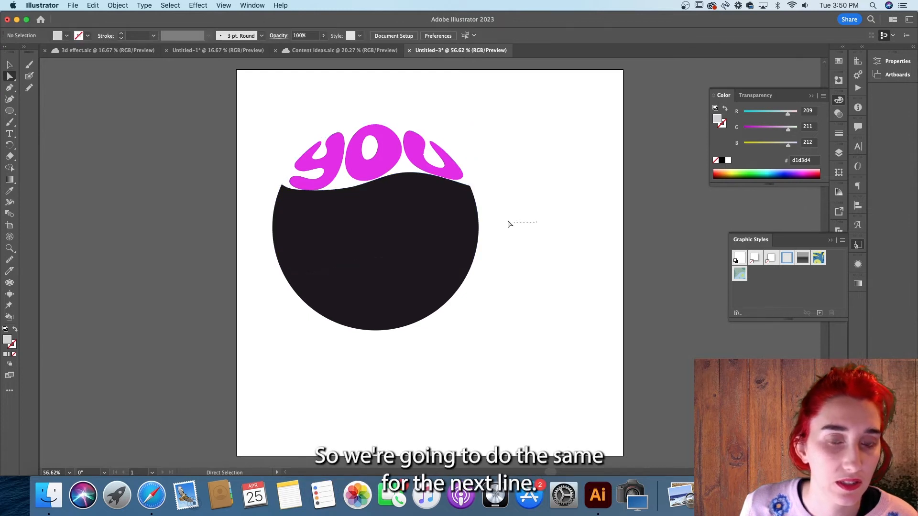
{"action": "left_click_drag", "start_coordinate": [534, 207], "coordinate": [268, 222]}
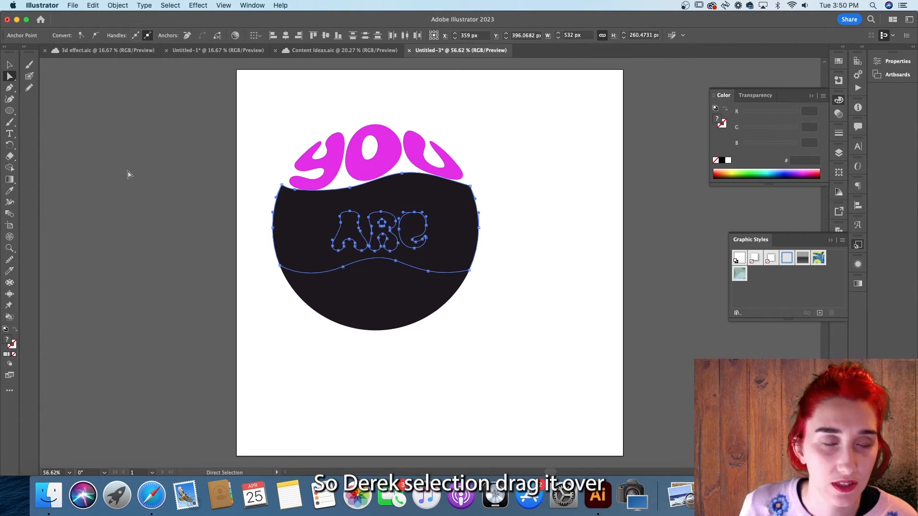
{"action": "left_click", "coordinate": [125, 6]}
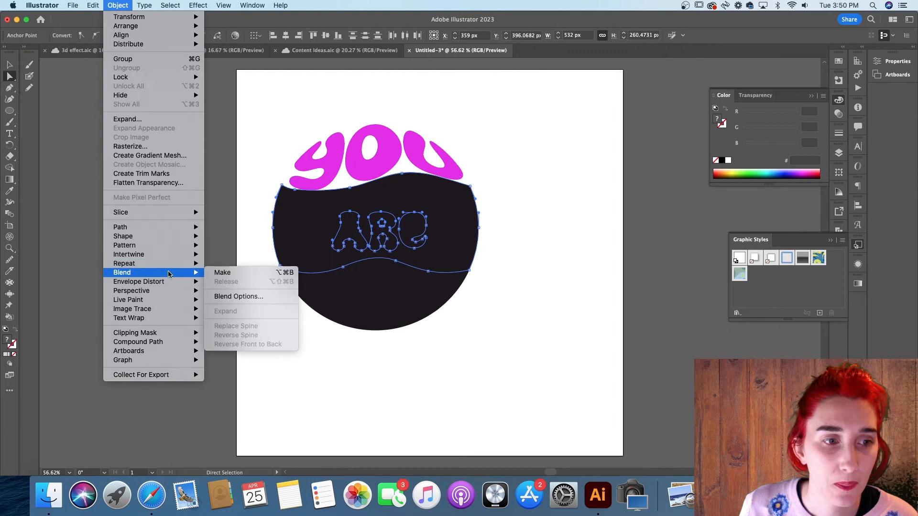
{"action": "mouse_move", "coordinate": [177, 286]}
{"action": "left_click", "coordinate": [268, 300]}
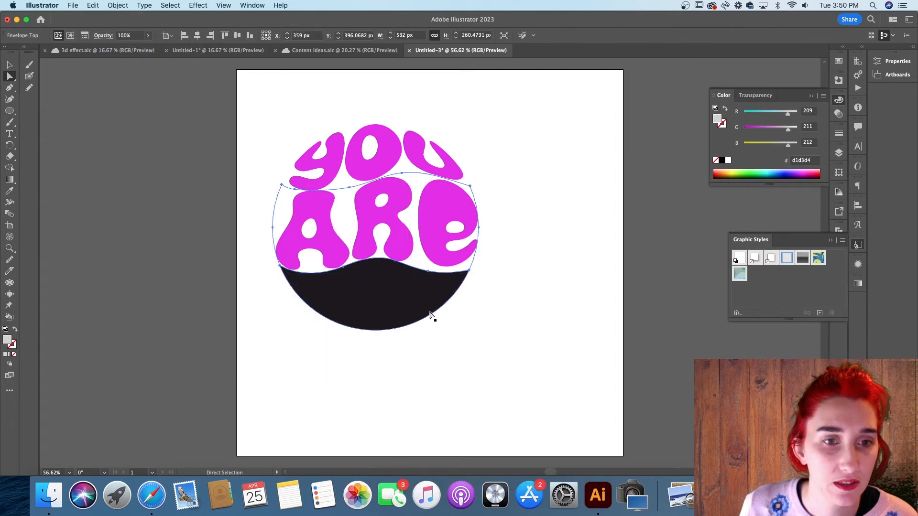
- Select the word COOL with the bottom slice and envelope-distort it into that slice with Make with Top Object
{"action": "left_click_drag", "start_coordinate": [467, 320], "coordinate": [258, 293]}
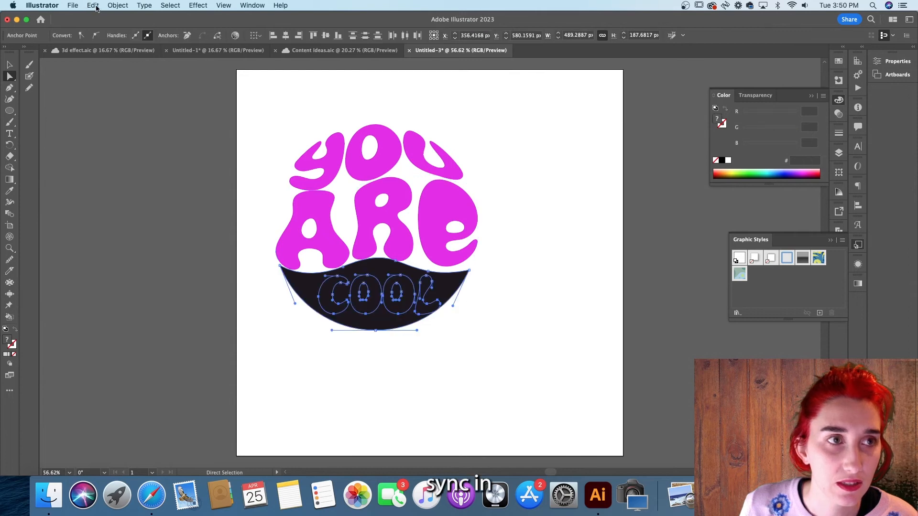
{"action": "left_click", "coordinate": [118, 6]}
{"action": "mouse_move", "coordinate": [170, 275]}
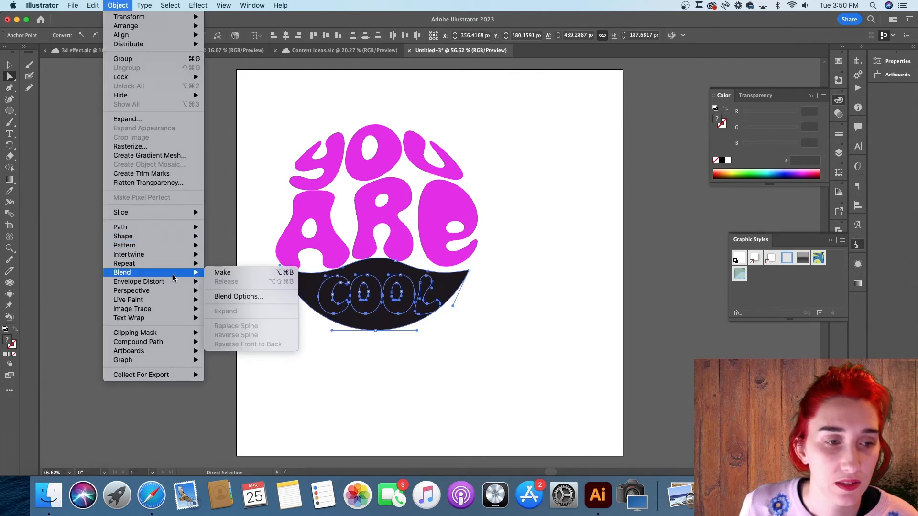
{"action": "mouse_move", "coordinate": [168, 282]}
{"action": "left_click", "coordinate": [270, 300]}
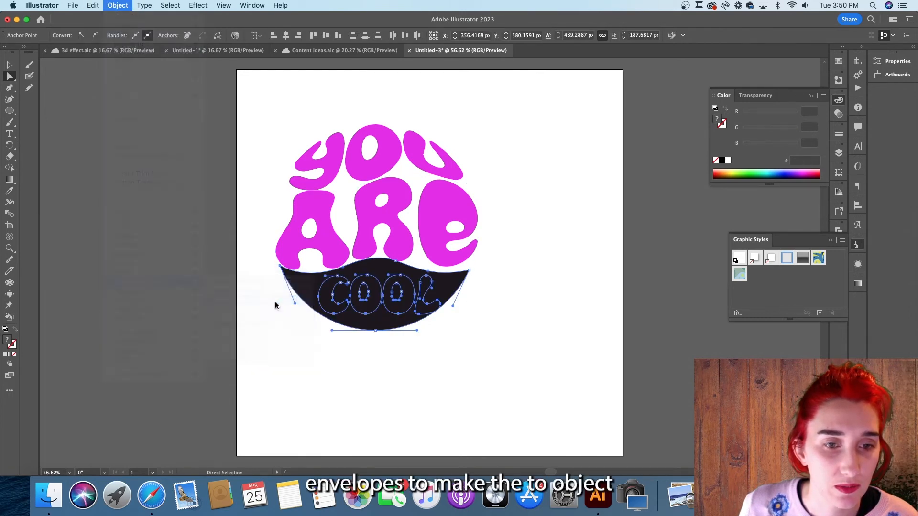
{"action": "key", "text": "v"}
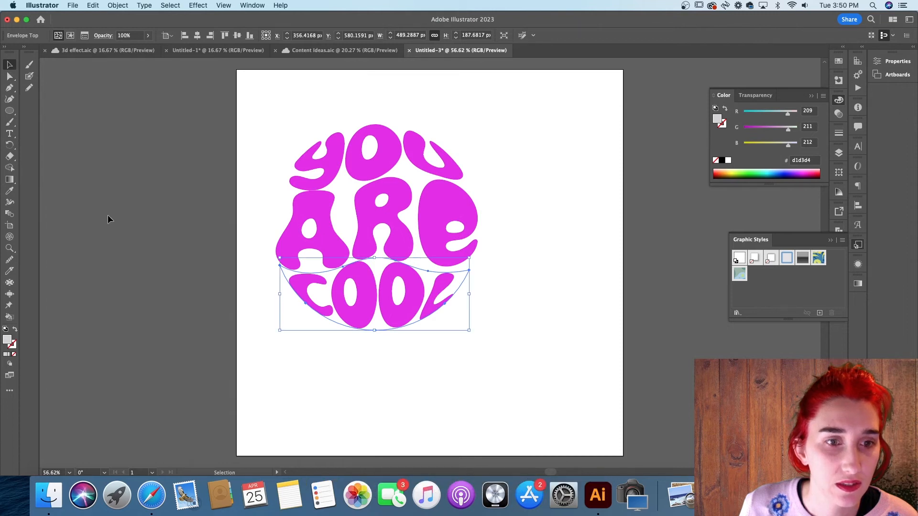
- Select all three envelopes and expand them, keeping Object and Fill checked
{"action": "left_click", "coordinate": [108, 219]}
{"action": "left_click_drag", "start_coordinate": [487, 343], "coordinate": [254, 118]}
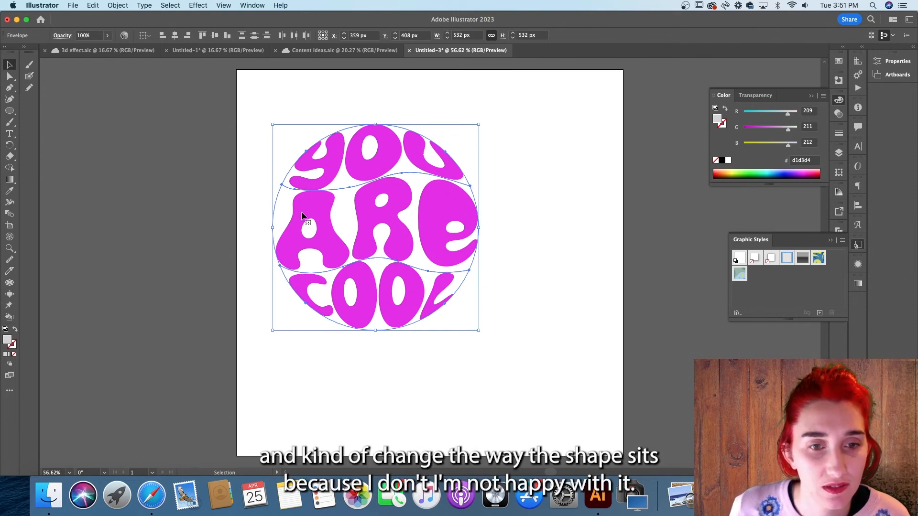
{"action": "left_click", "coordinate": [569, 266]}
{"action": "left_click_drag", "start_coordinate": [483, 340], "coordinate": [268, 108]}
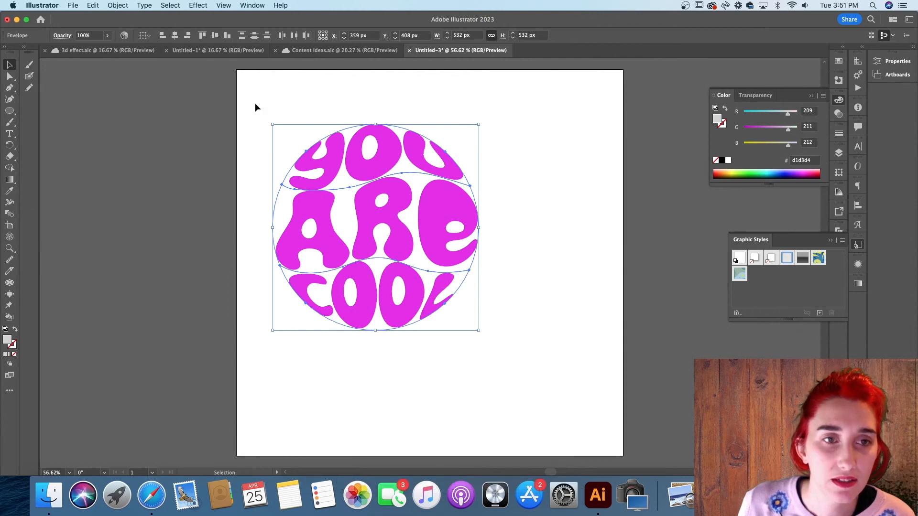
{"action": "left_click", "coordinate": [118, 6]}
{"action": "left_click", "coordinate": [127, 119]}
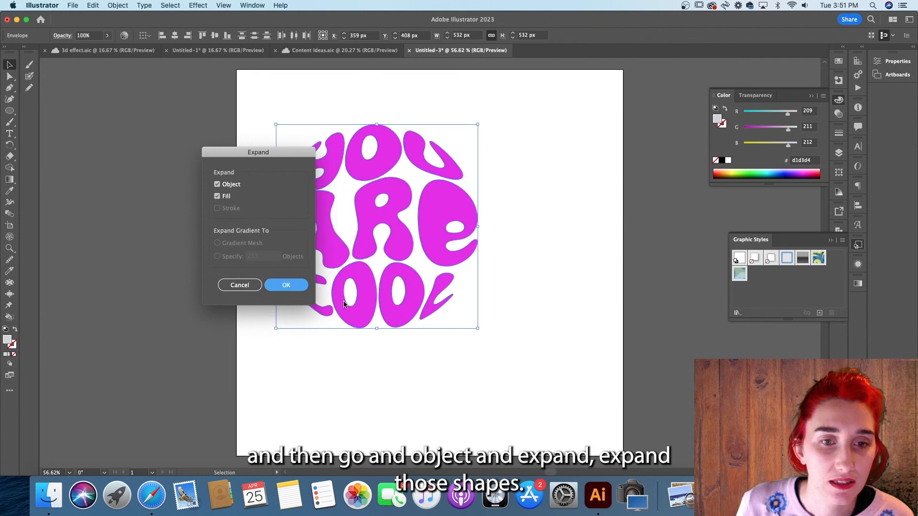
{"action": "left_click", "coordinate": [286, 285]}
- Select the expanded words one at a time to check they are separate shapes
{"action": "left_click", "coordinate": [435, 311]}
{"action": "left_click", "coordinate": [378, 210]}
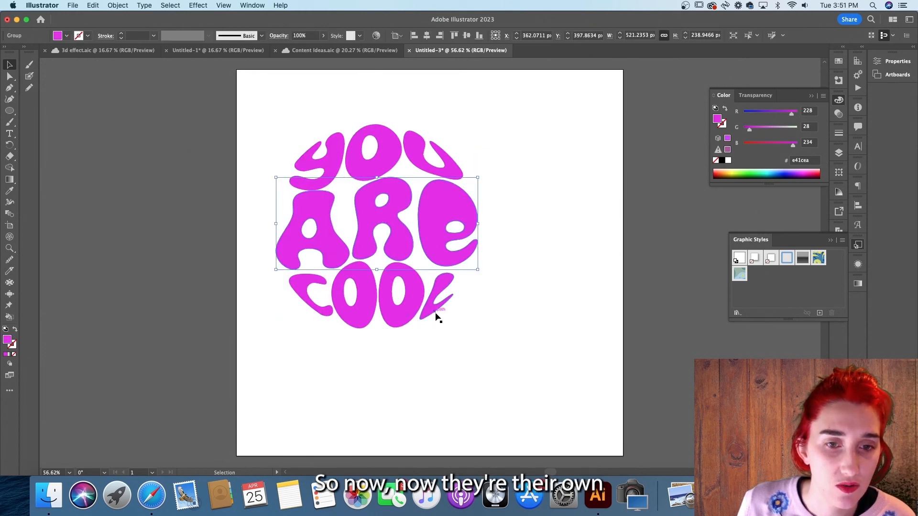
{"action": "left_click", "coordinate": [491, 330]}
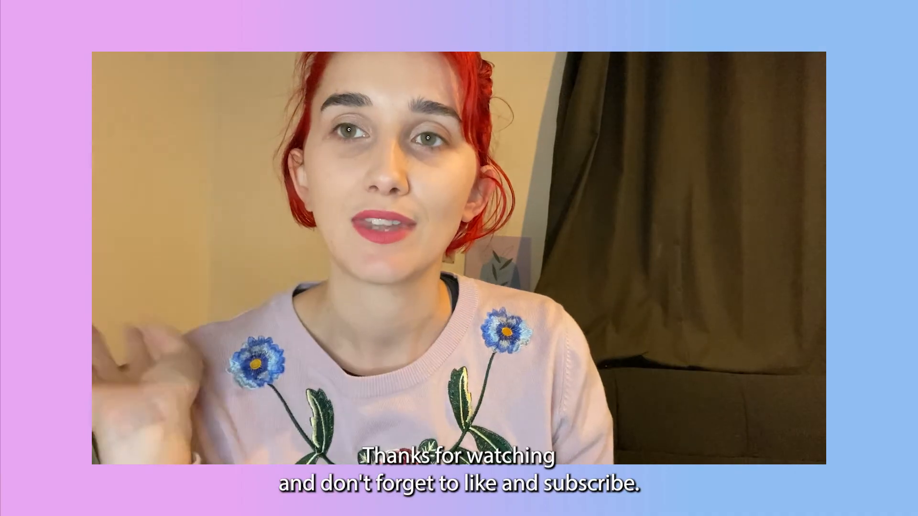